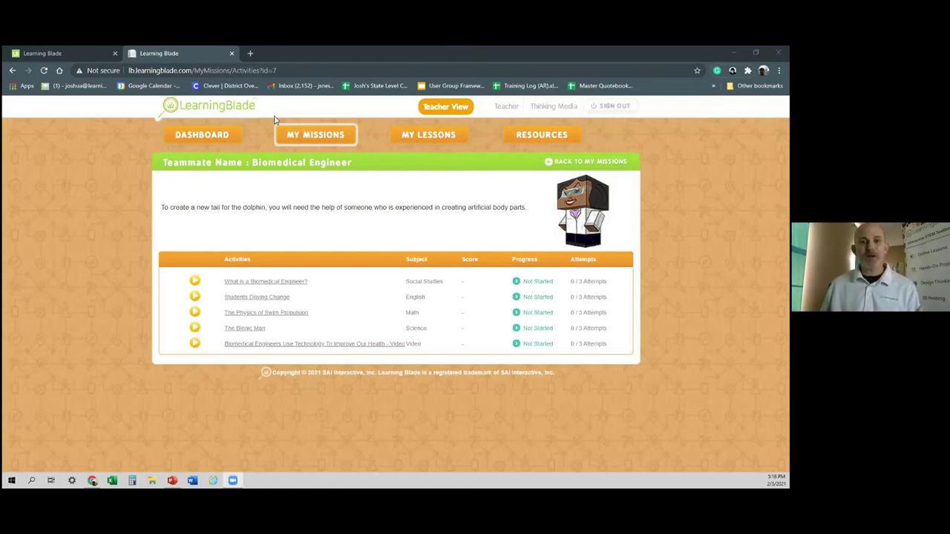
Look over the student's assigned lessons and the student resources page.
click(448, 141)
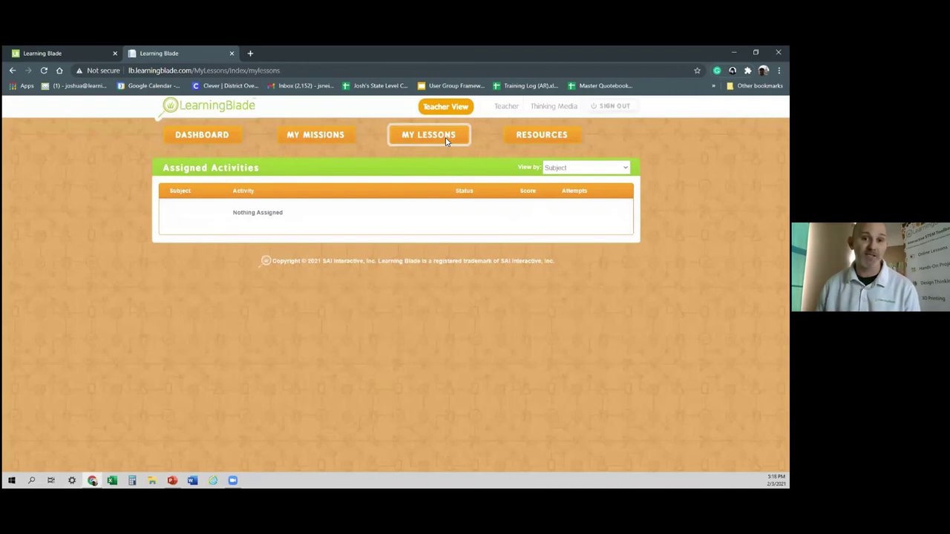
triple_click(275, 212)
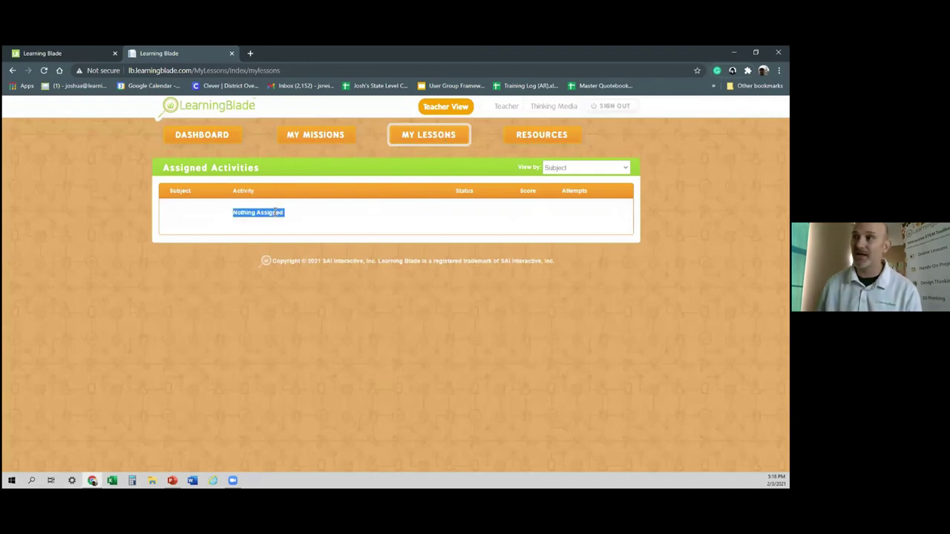
click(550, 141)
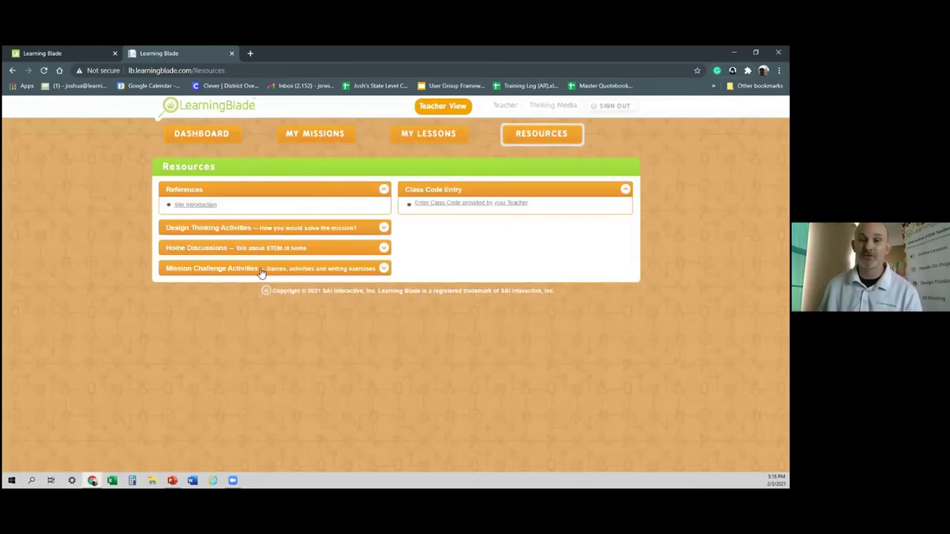
Return to the teacher view, create a class named Learning Blade 1.0 and highlight its class code in the class list.
click(439, 115)
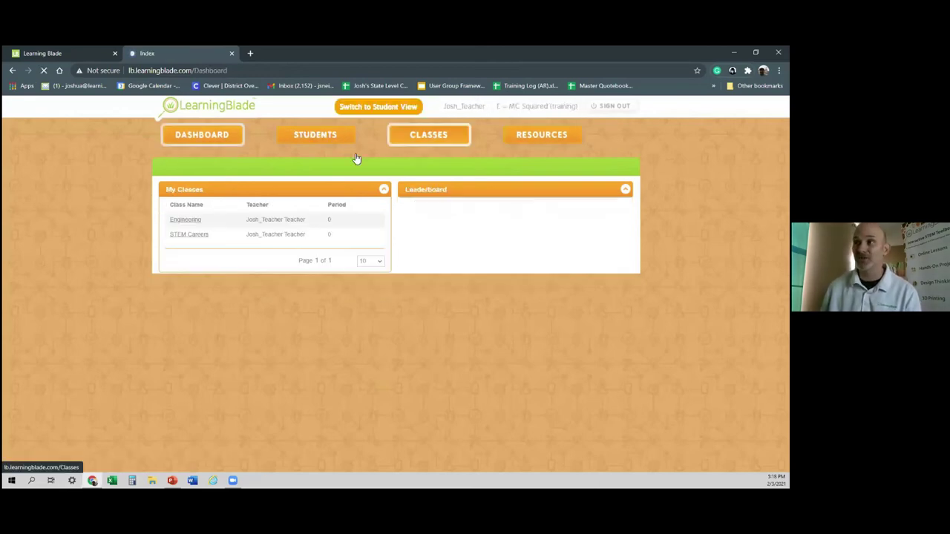
click(421, 141)
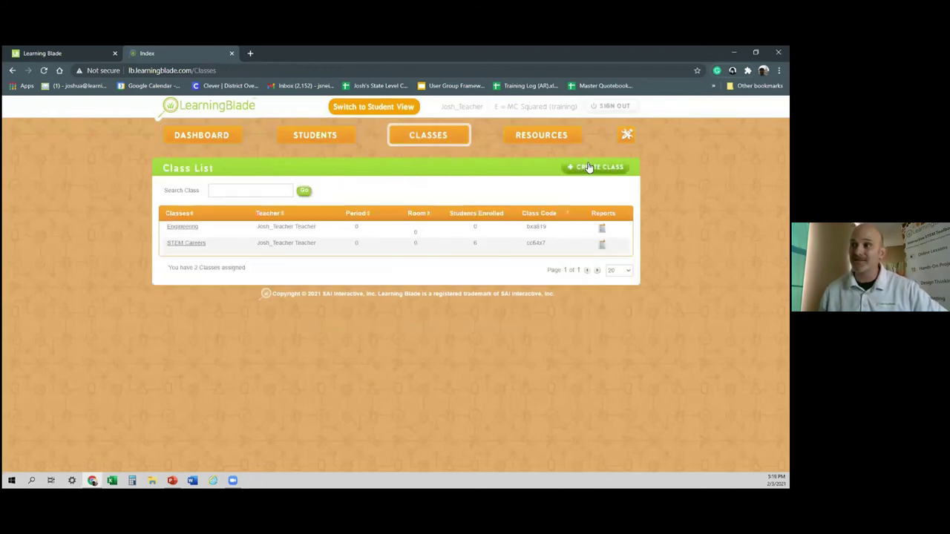
click(595, 167)
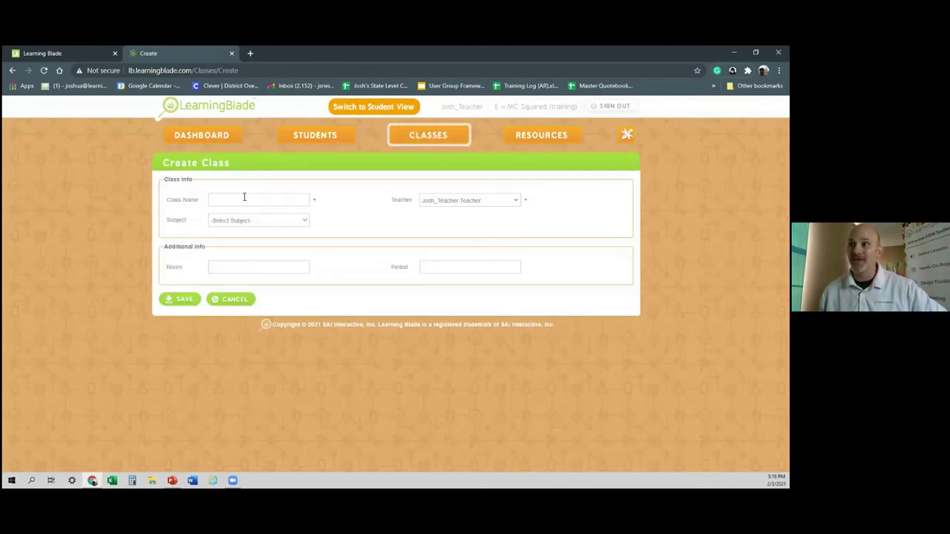
click(260, 198)
text(Learning Blade 1.0)
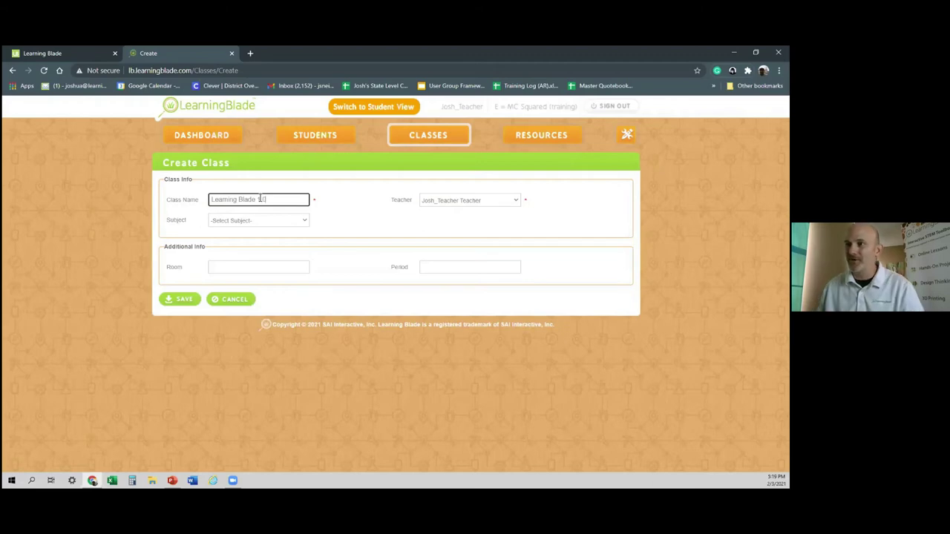
click(181, 301)
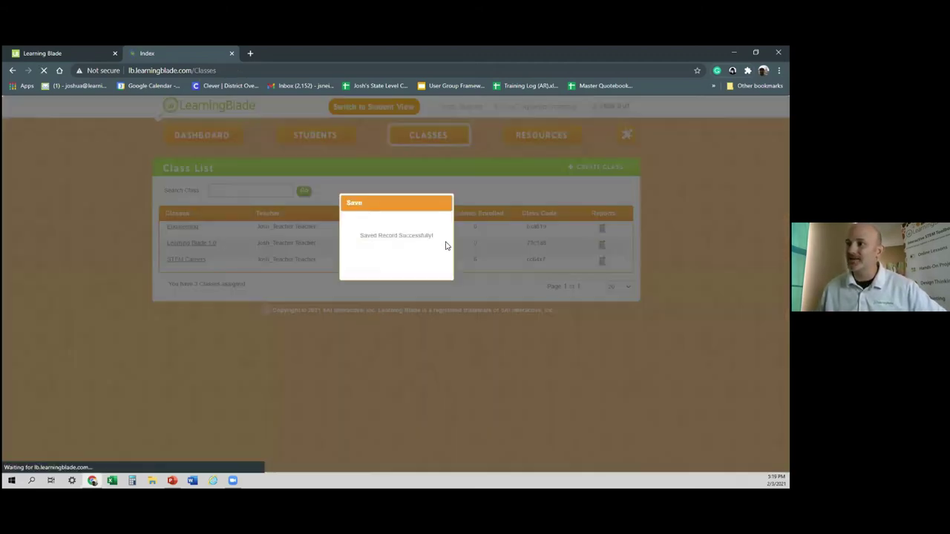
click(402, 261)
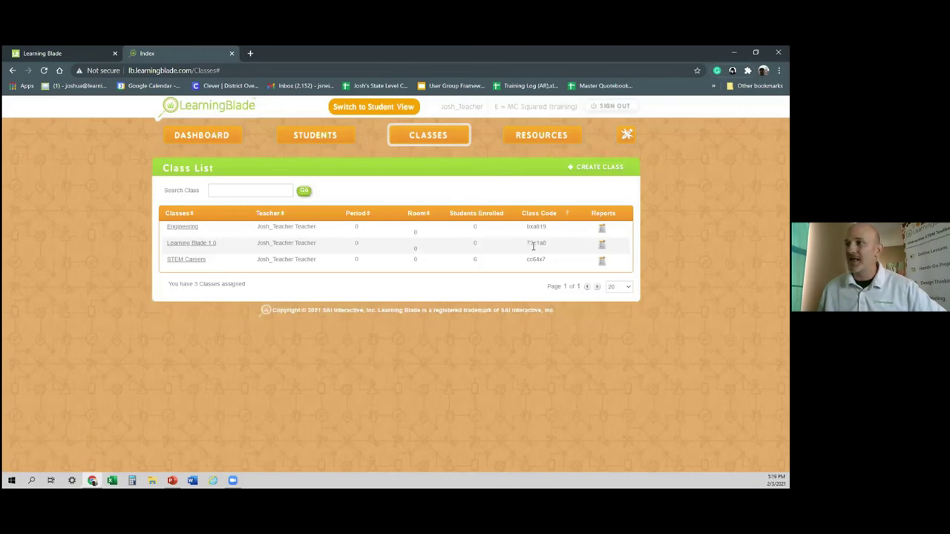
double_click(532, 244)
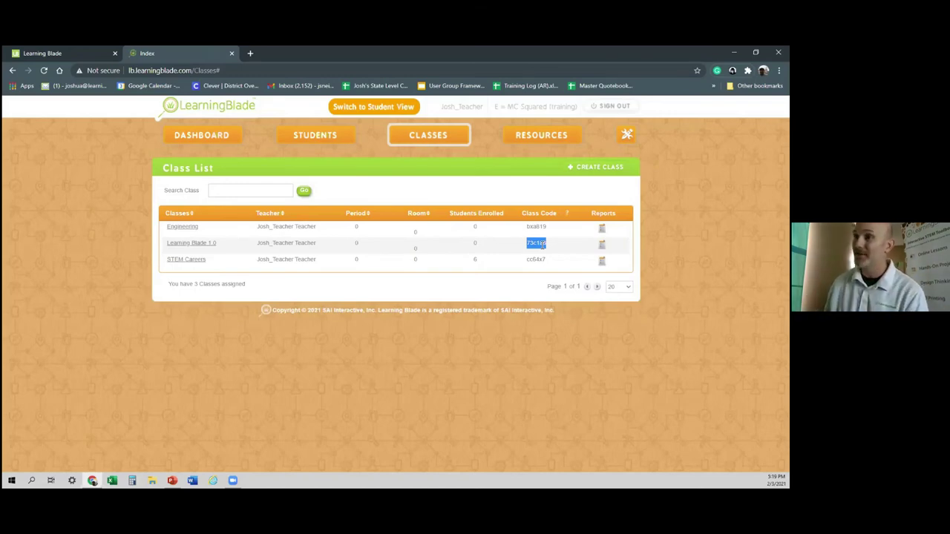
Assign the Dolphin Rescue, Lightweight Aircraft (Express) and Intro to Computer Science missions to the Learning Blade 1.0 class.
click(207, 245)
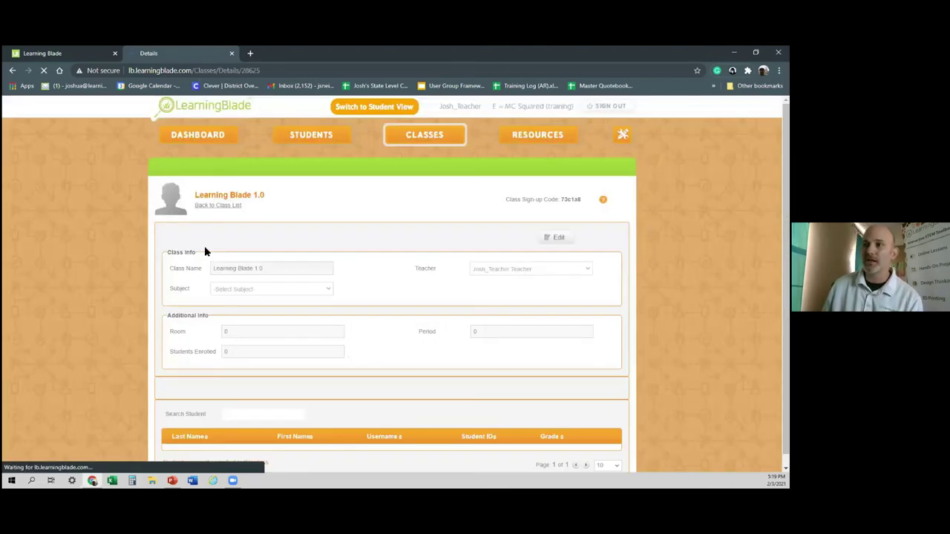
click(243, 236)
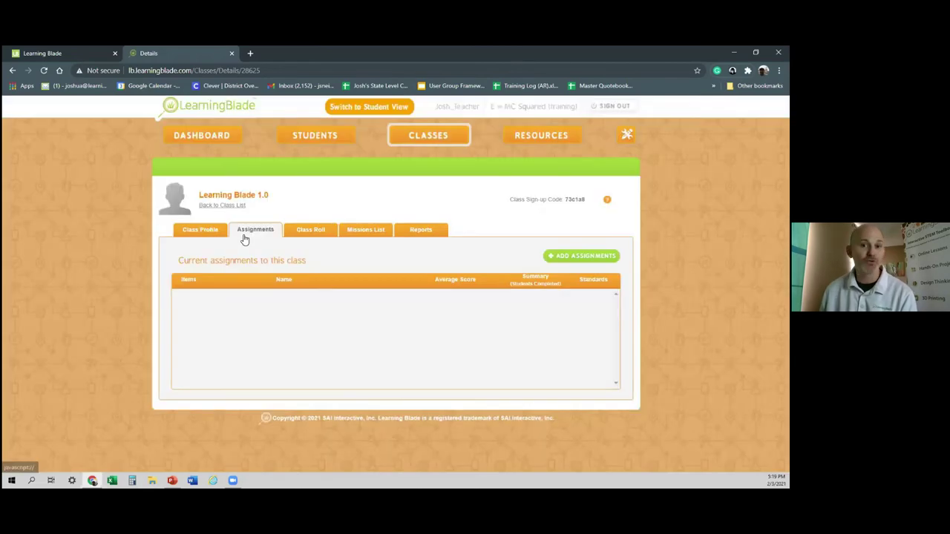
click(575, 256)
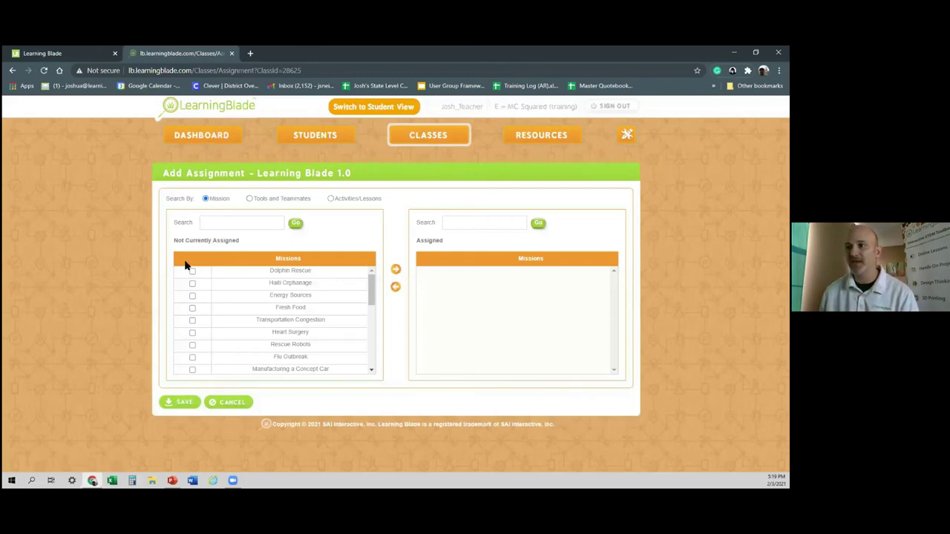
click(192, 272)
click(395, 269)
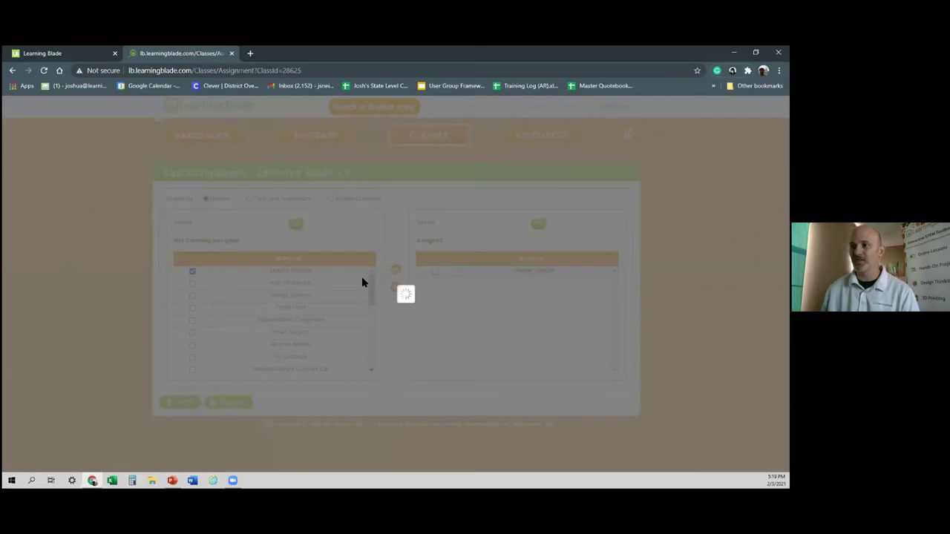
scroll(371, 349, down, 5)
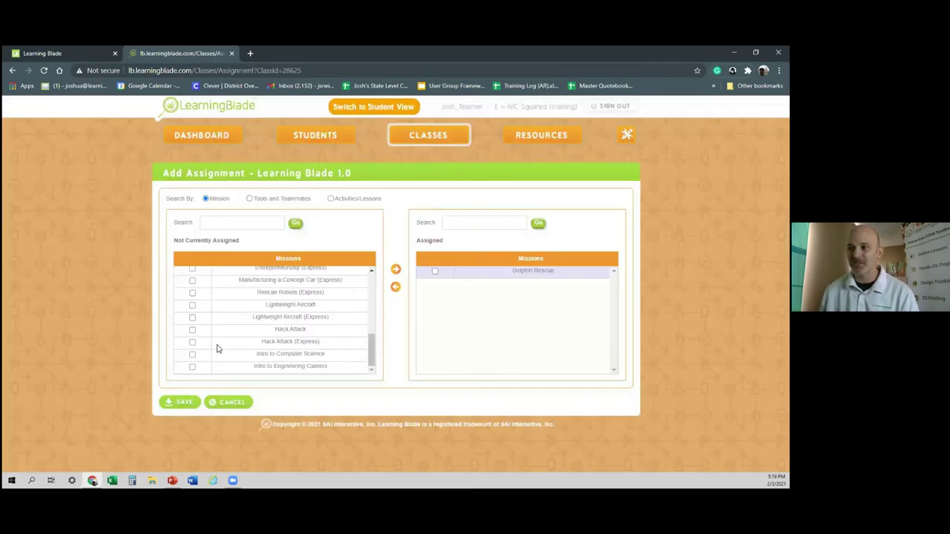
click(192, 354)
click(192, 318)
click(395, 270)
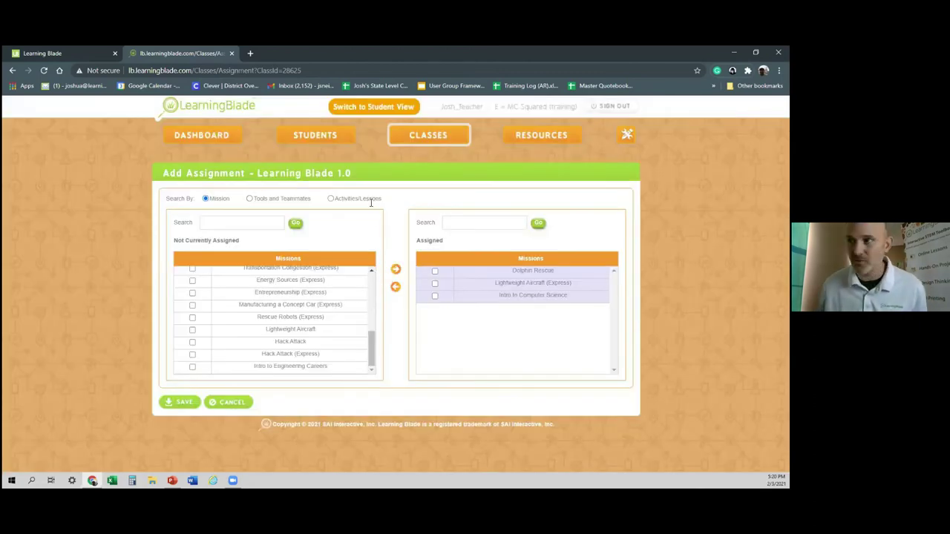
Enter Eng as the search term for tools and teammates, and assign Civil Engineer and Environmental Engineer to the class.
click(253, 202)
click(238, 221)
text(Eng)
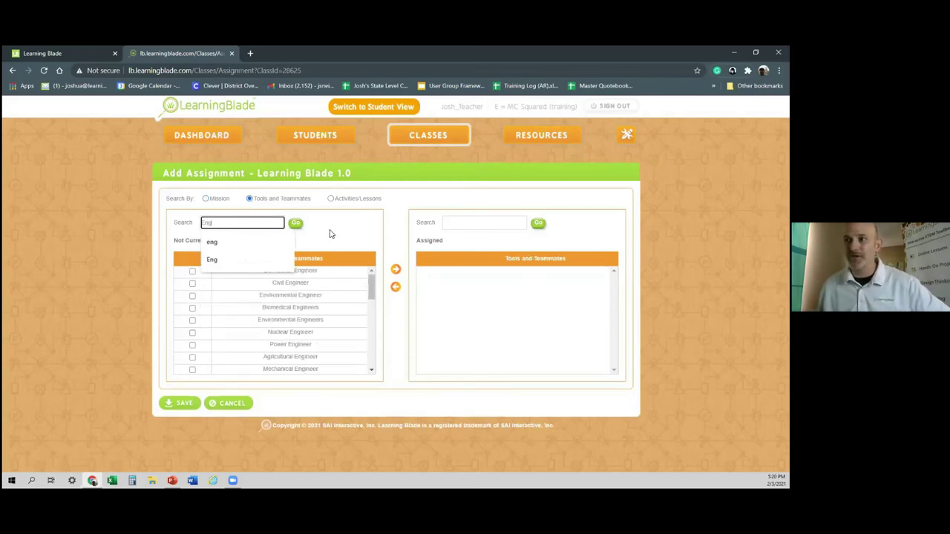
click(331, 234)
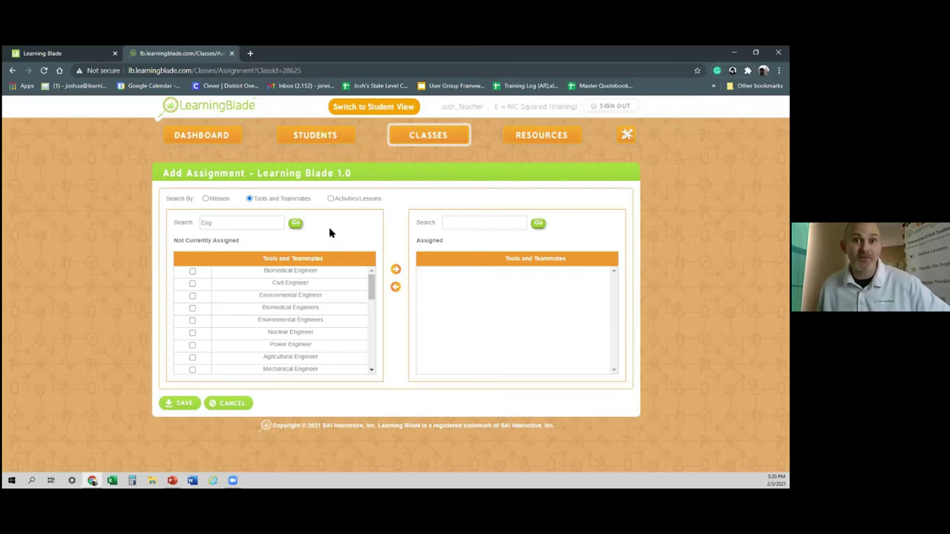
click(192, 284)
click(192, 295)
click(395, 269)
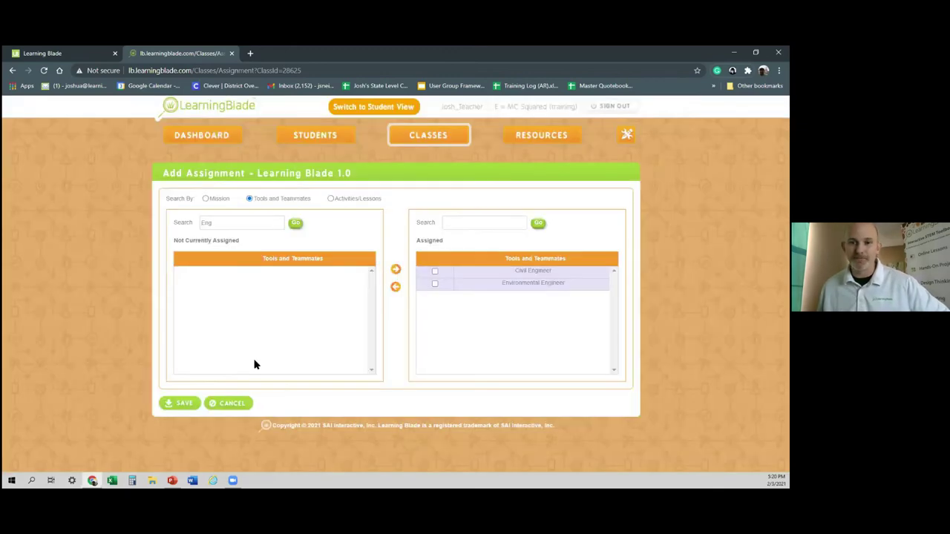
Browse the state options for activities and lessons, and view the details of standard 8.G.8 for the 3D Modeling activity.
click(331, 199)
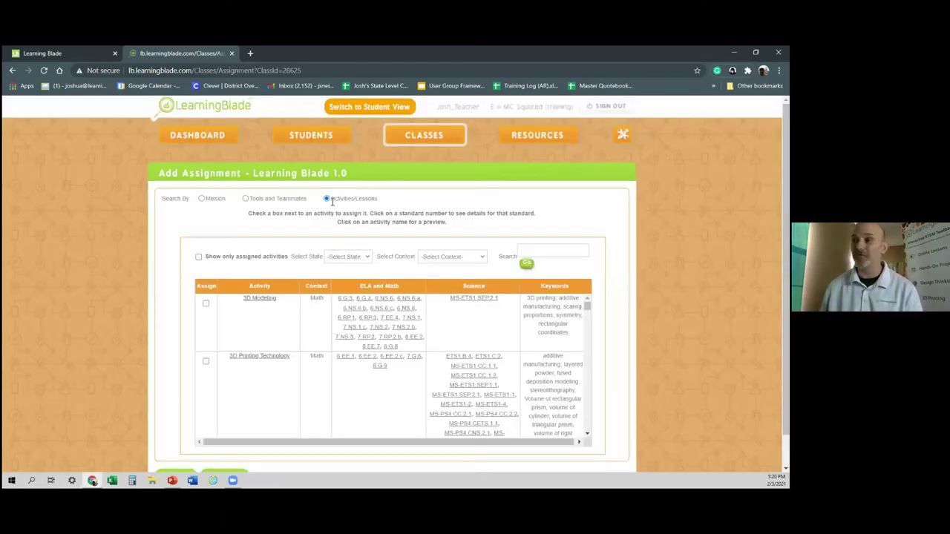
click(343, 257)
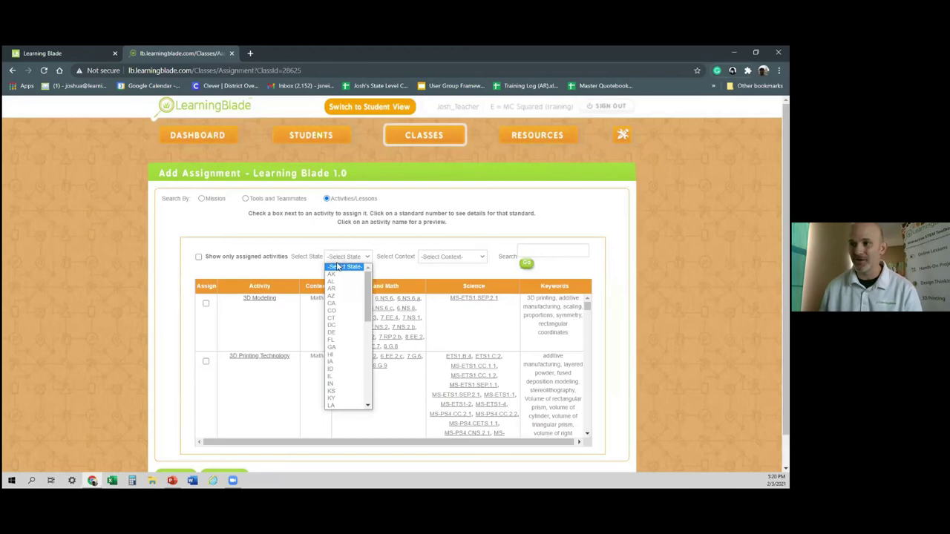
scroll(341, 297, down, 5)
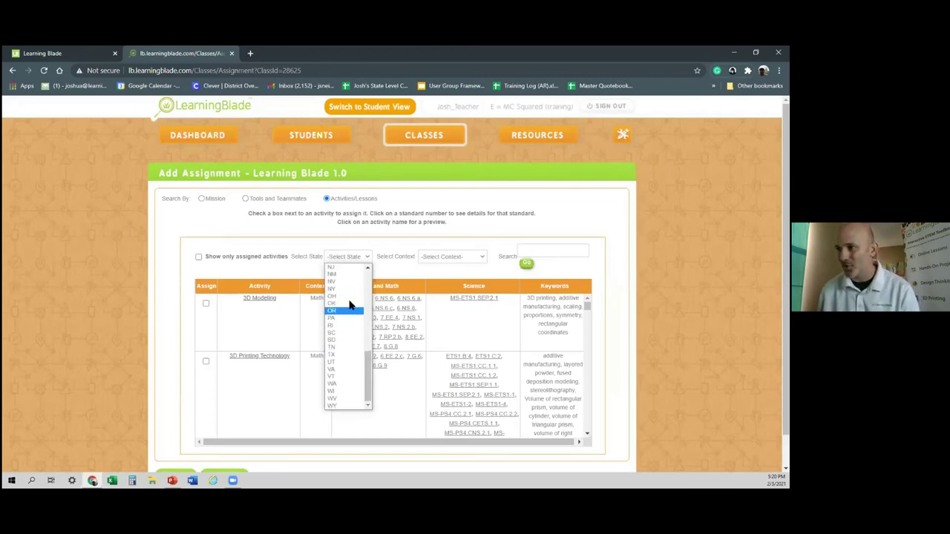
scroll(350, 330, up, 2)
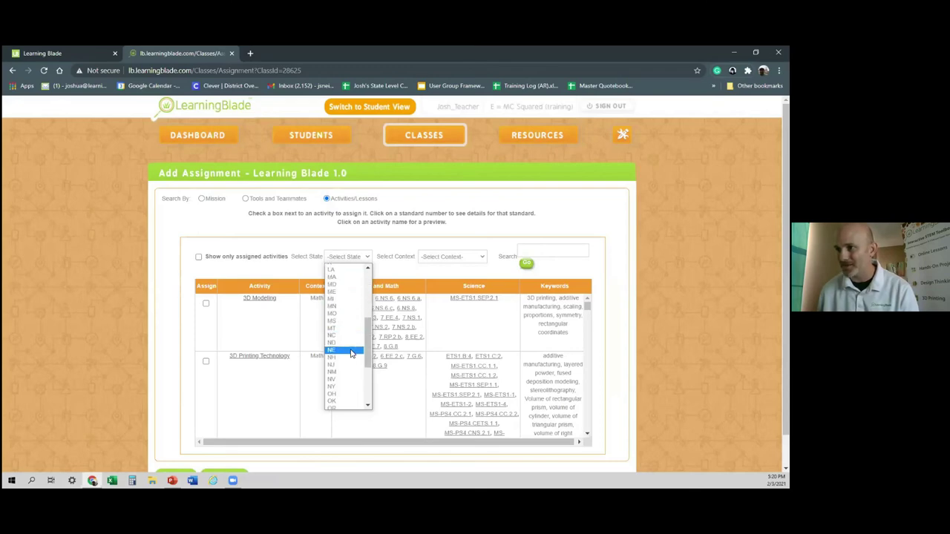
click(380, 269)
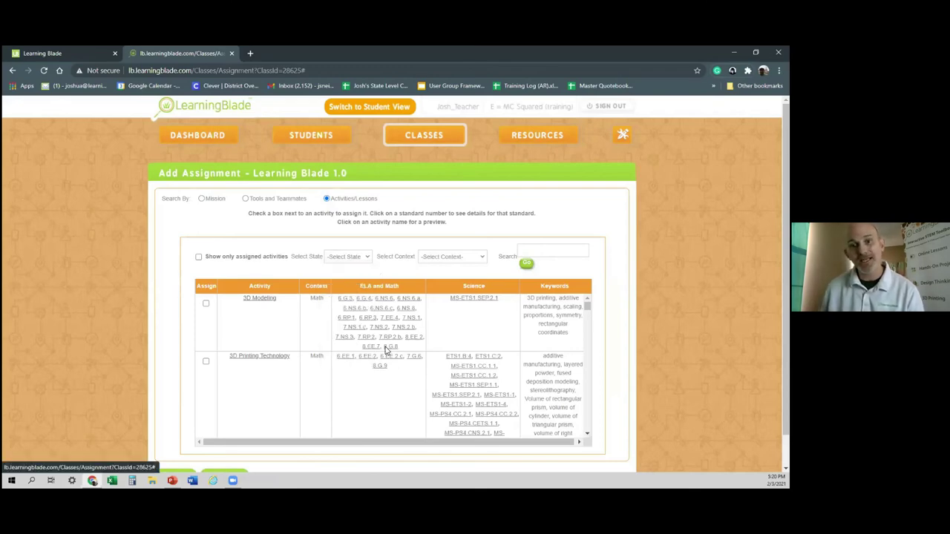
click(386, 346)
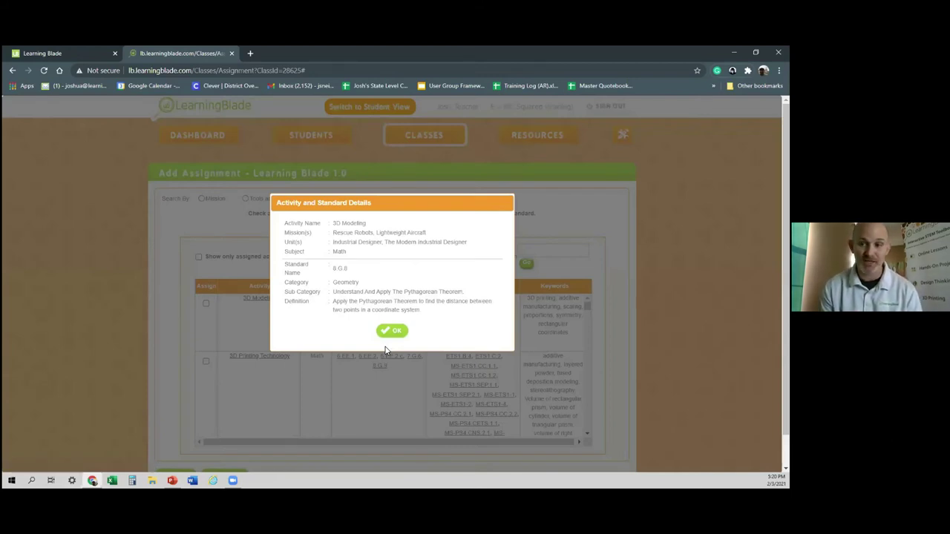
click(393, 331)
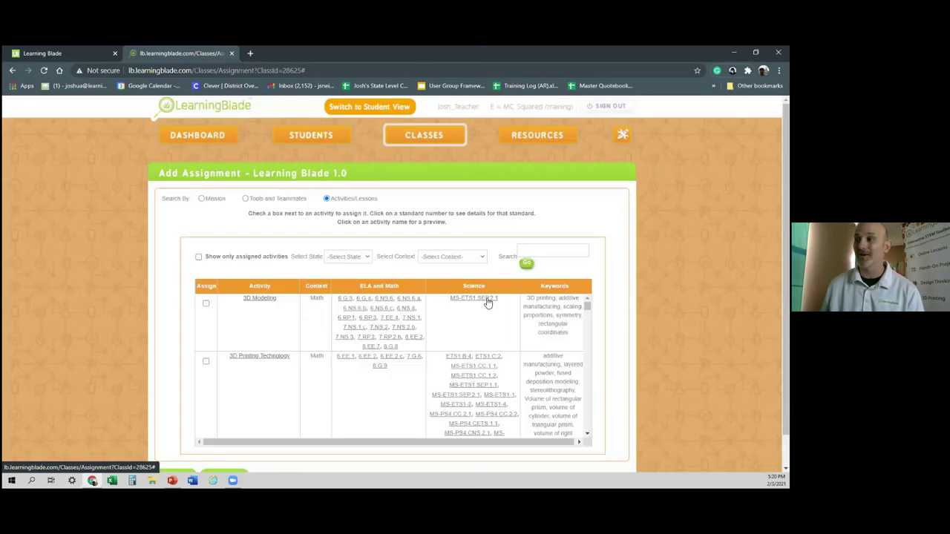
Search the activities for standard 8.g.9 and view that standard's details for 3D Printing Technology.
click(530, 253)
key(Escape)
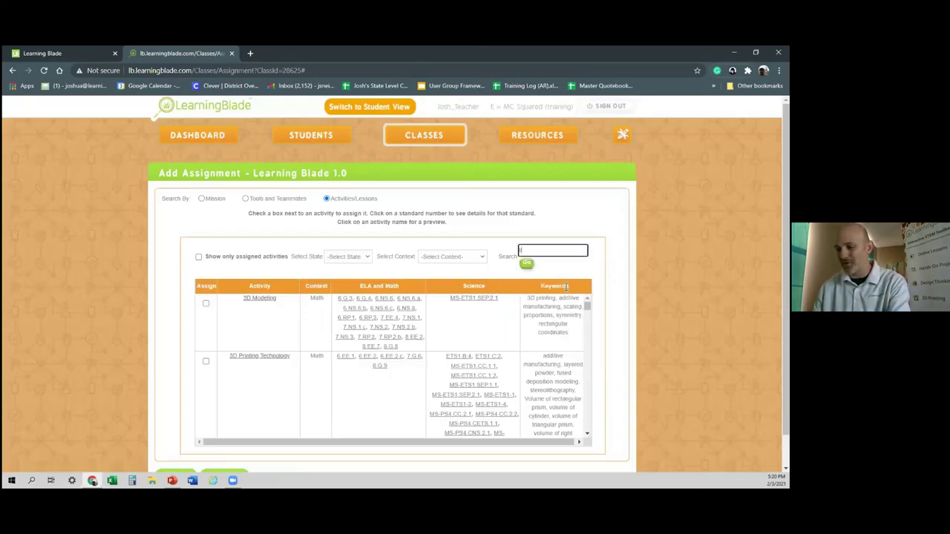
text(3D)
key(Return)
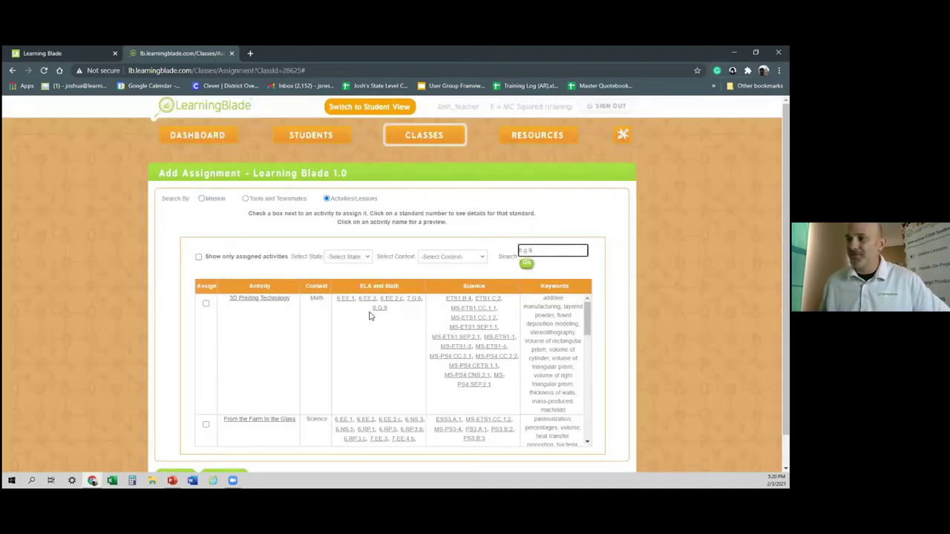
click(378, 309)
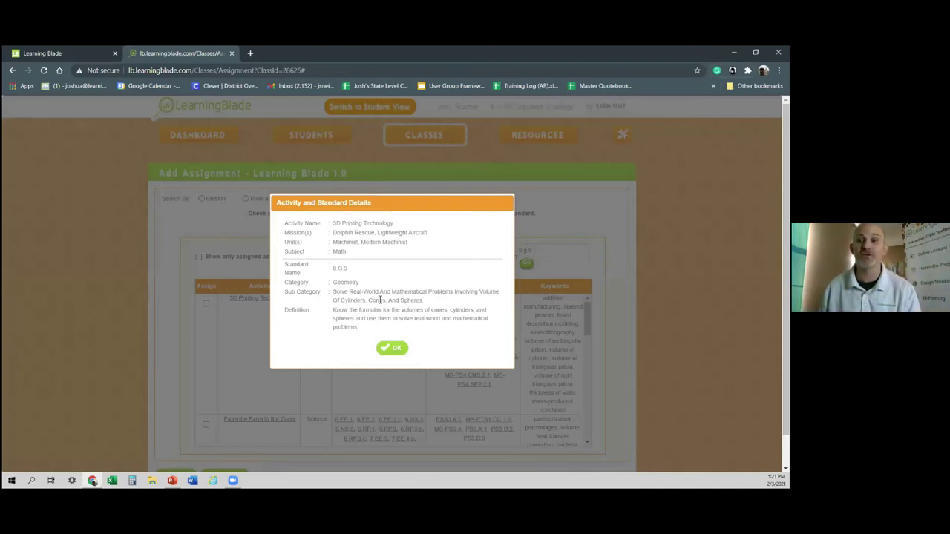
click(392, 348)
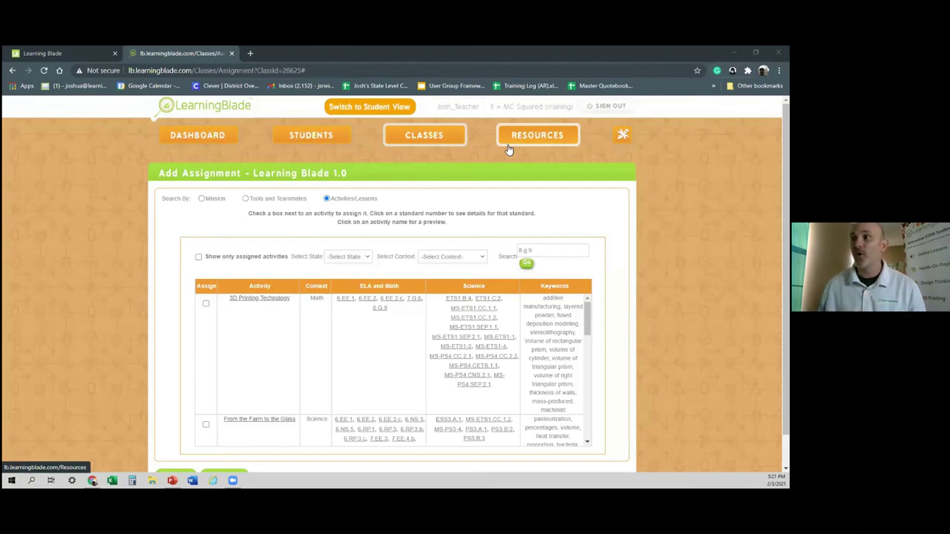
In the student view, open the Biomedical Engineer's video activity in the Dolphin Rescue mission and advance to its career video page.
click(351, 109)
click(363, 343)
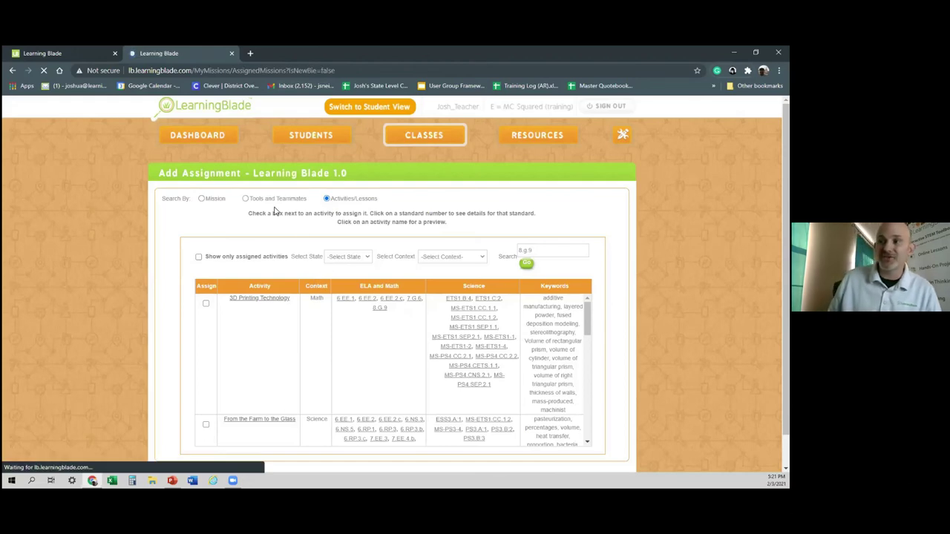
click(213, 321)
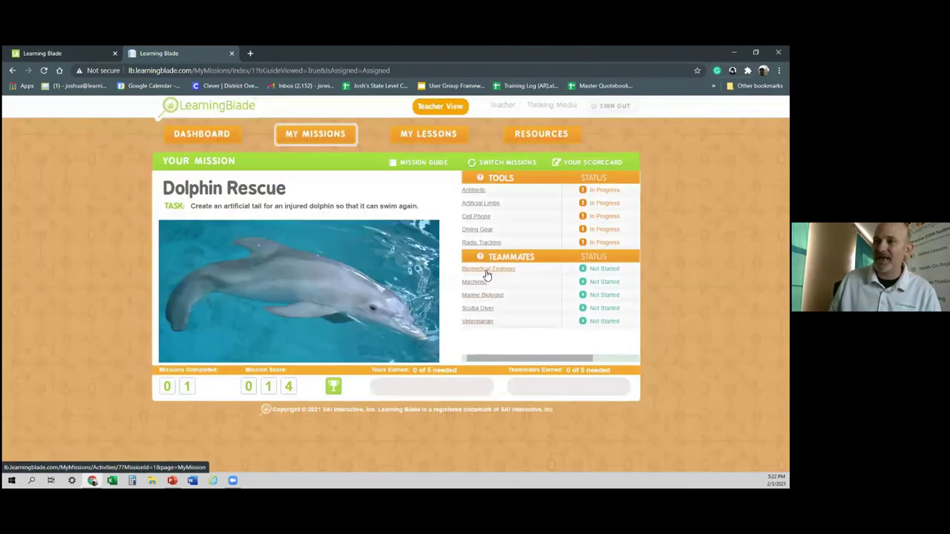
click(487, 273)
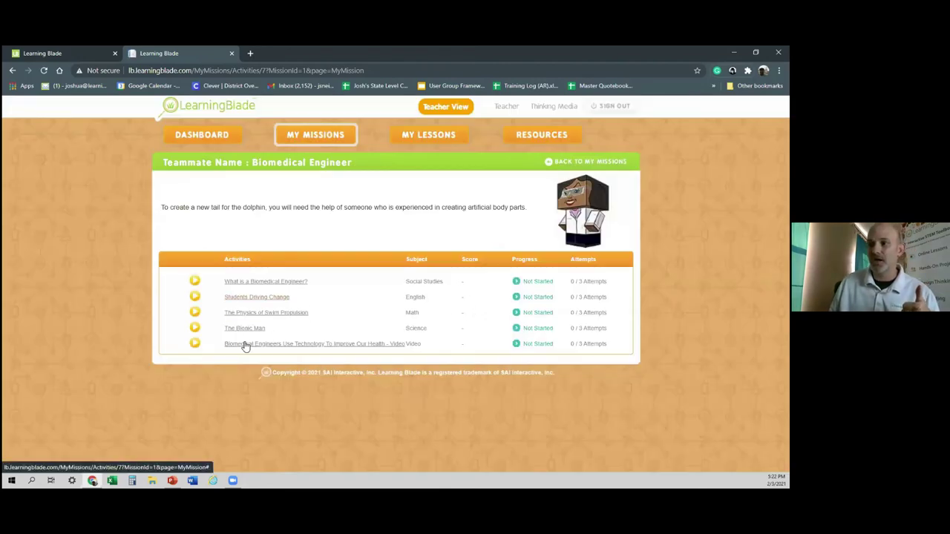
click(245, 344)
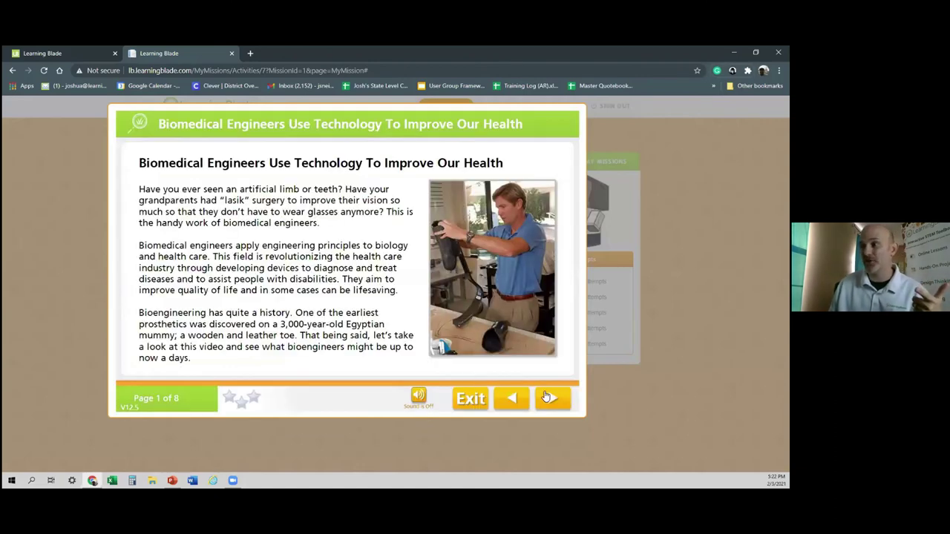
click(552, 401)
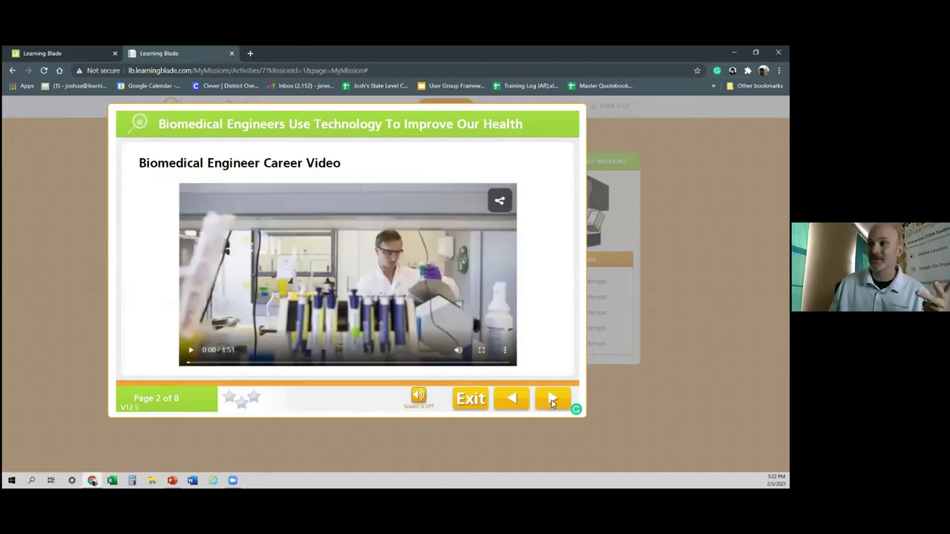
Advance the Biomedical Engineer video activity to its What Disciplines? question page and exit the activity.
click(552, 400)
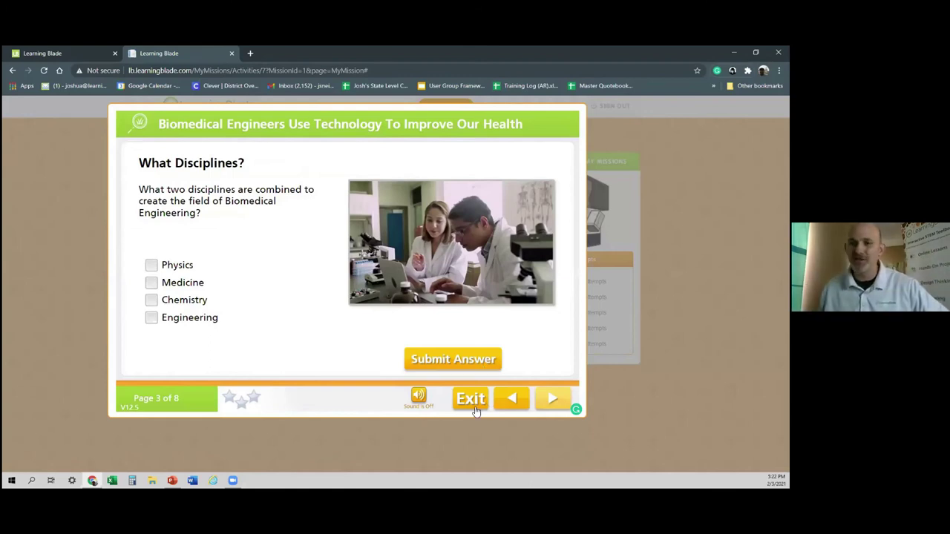
click(472, 401)
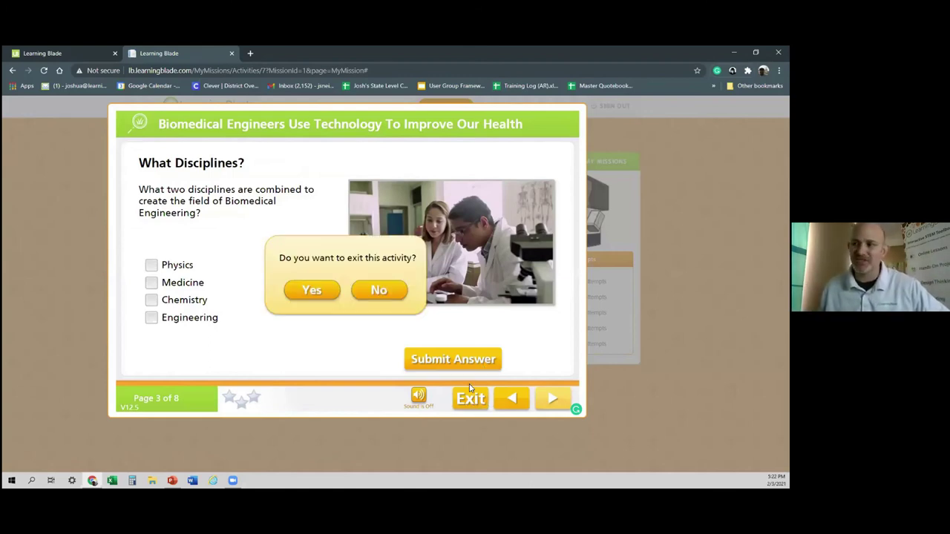
click(315, 288)
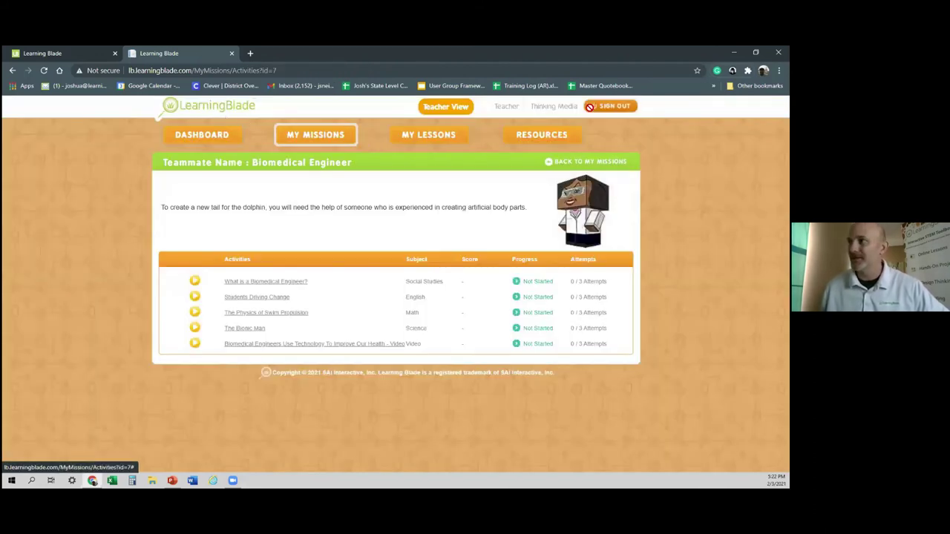
Return to the teacher view and open the report type options for the Learning Blade 1.0 class.
click(446, 108)
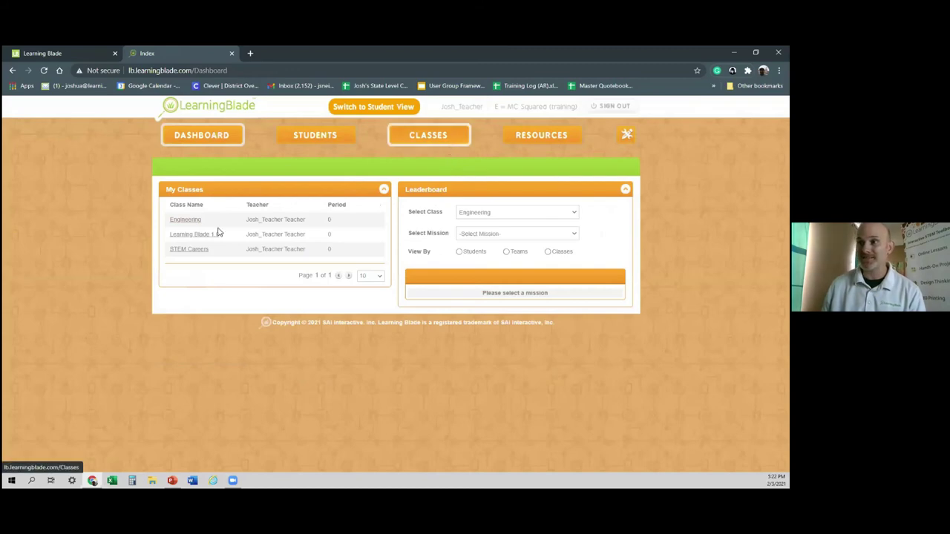
click(190, 236)
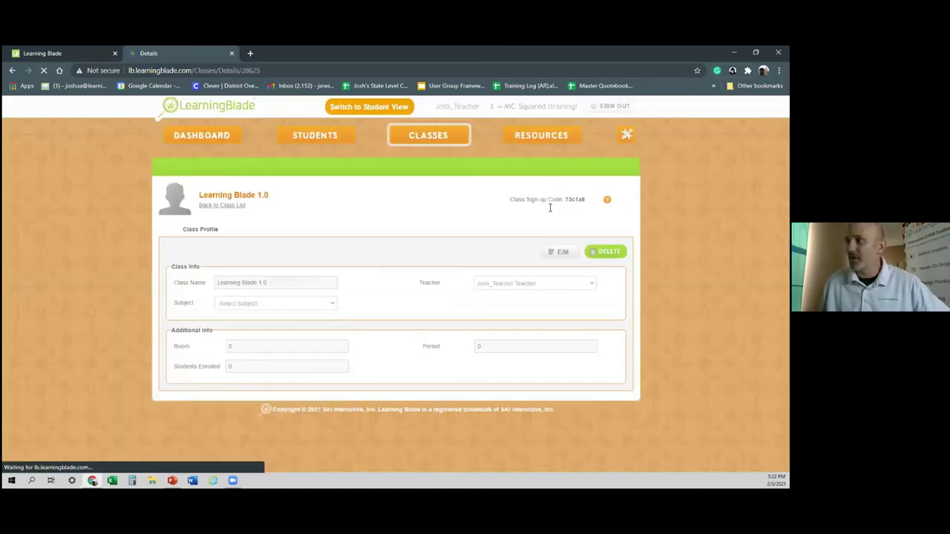
click(411, 232)
click(384, 286)
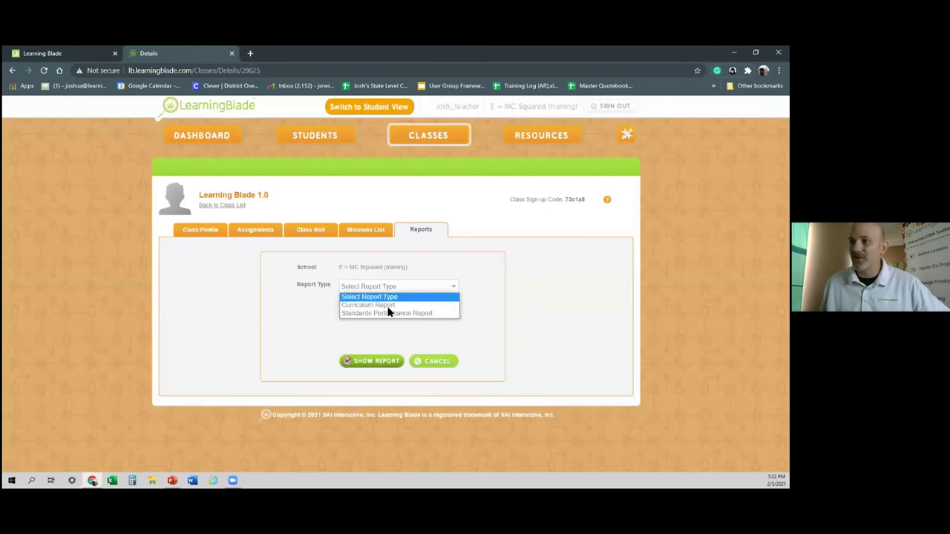